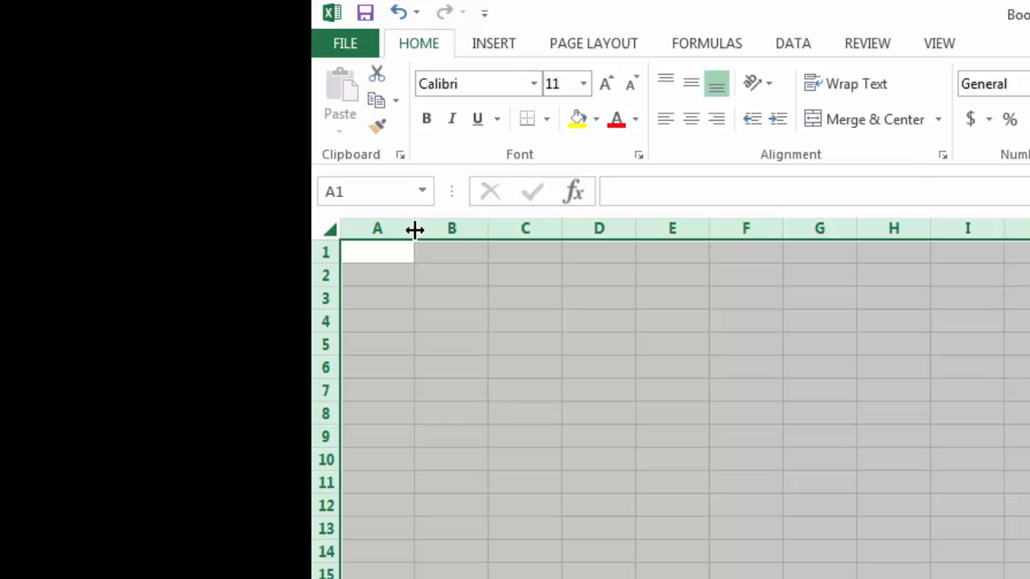
Shrink all the sheet's columns and rows together so the cells form a fine grid of small squares
drag(412, 230, 415, 230)
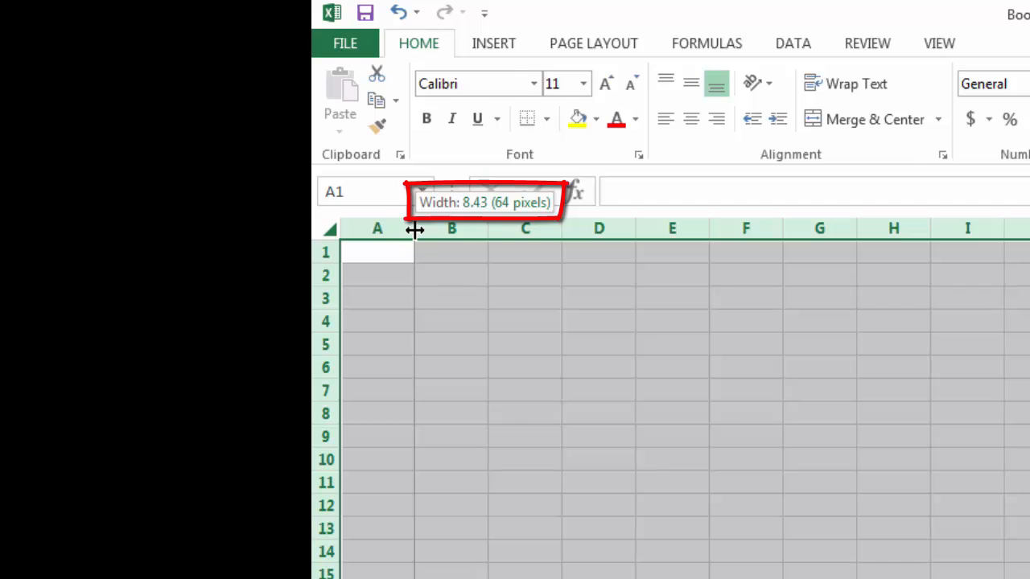
drag(414, 230, 352, 228)
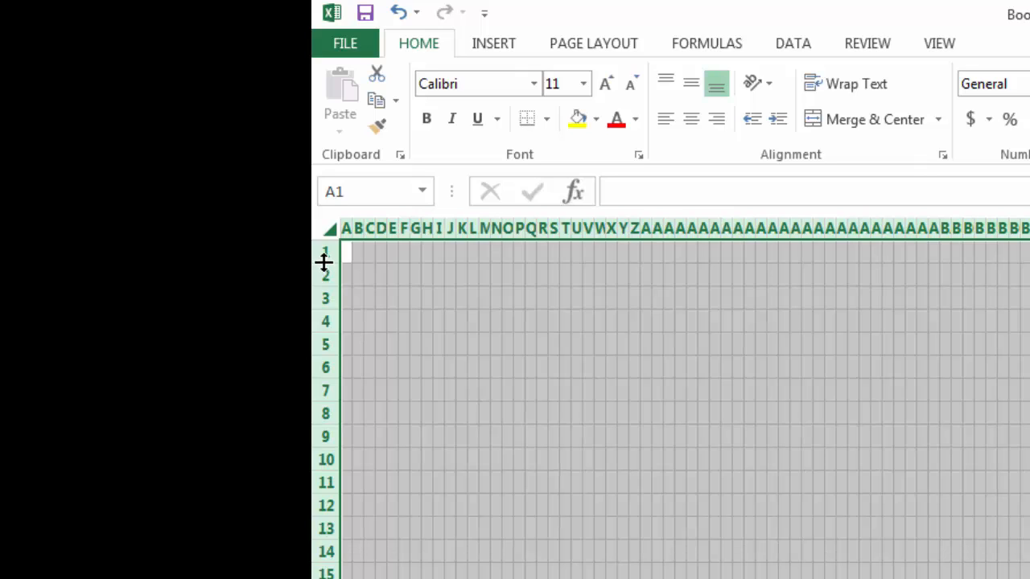
drag(324, 262, 326, 252)
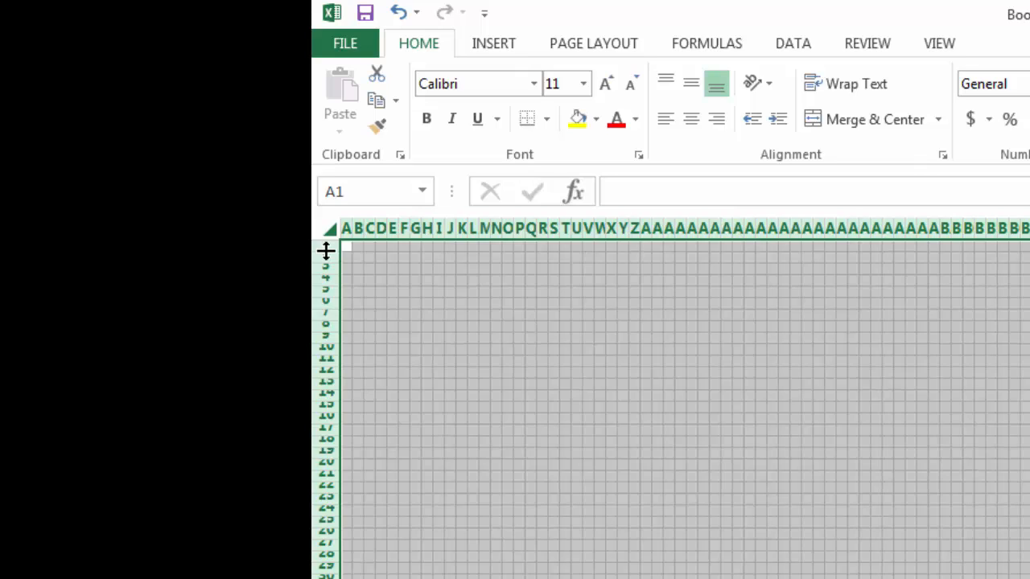
Set custom top, bottom, left and right page margins of 0.5 inch
click(593, 38)
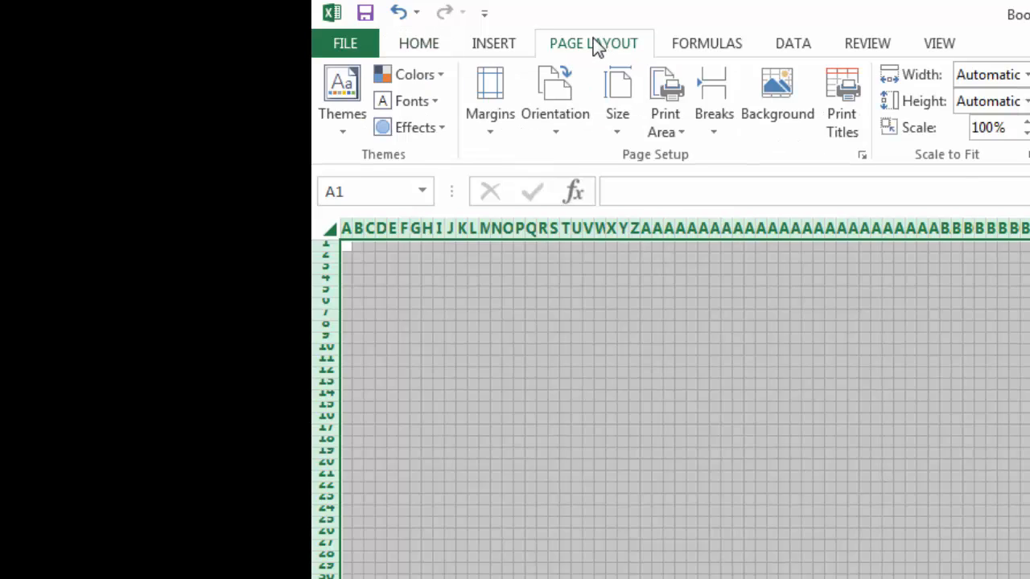
click(490, 100)
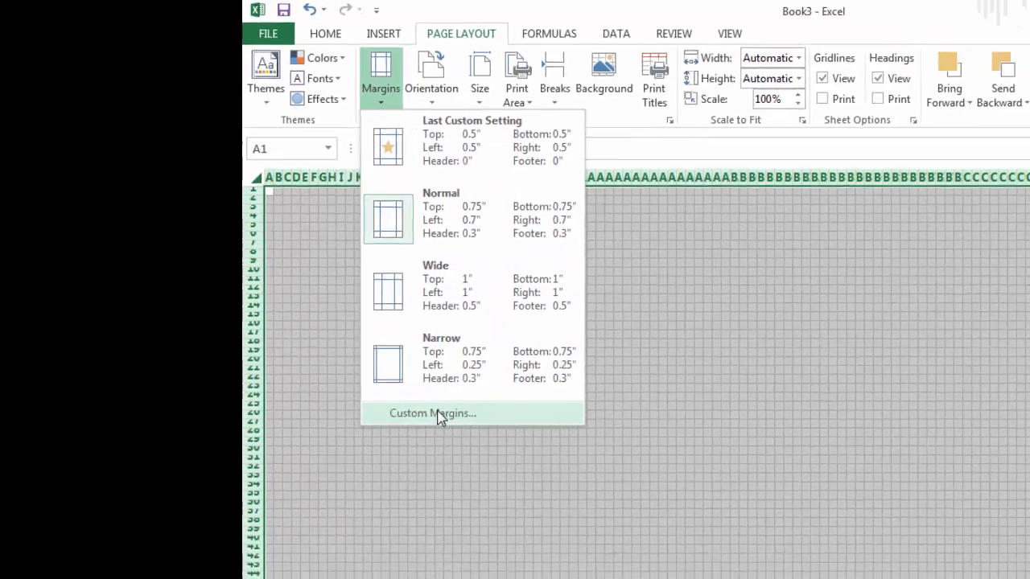
click(438, 415)
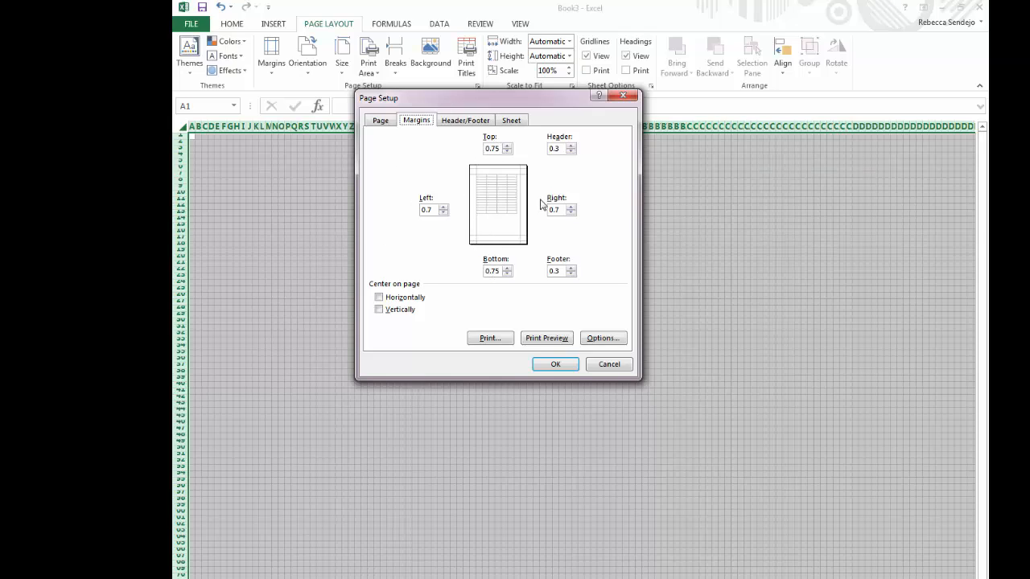
click(507, 152)
click(507, 274)
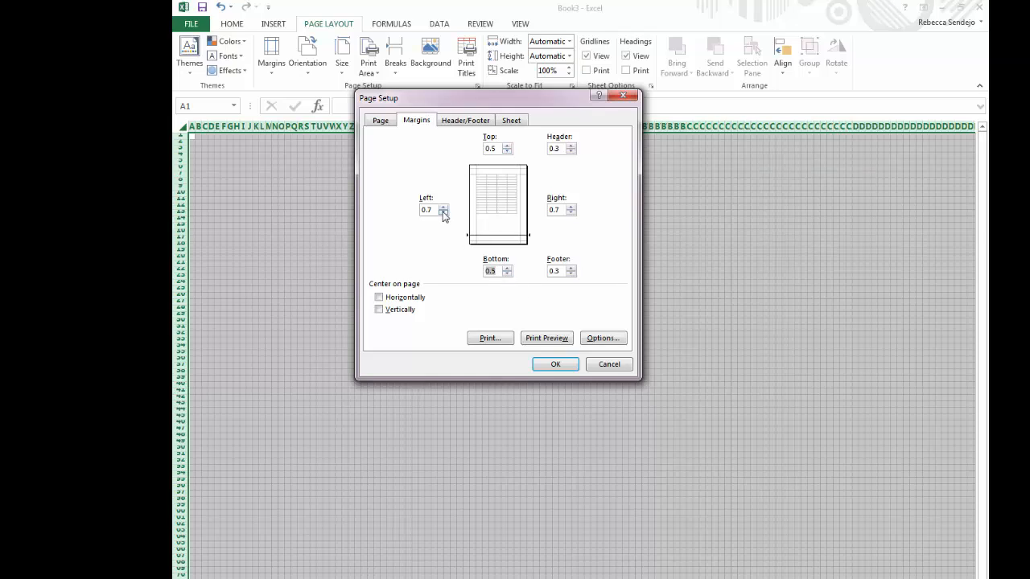
click(443, 214)
click(443, 213)
click(443, 214)
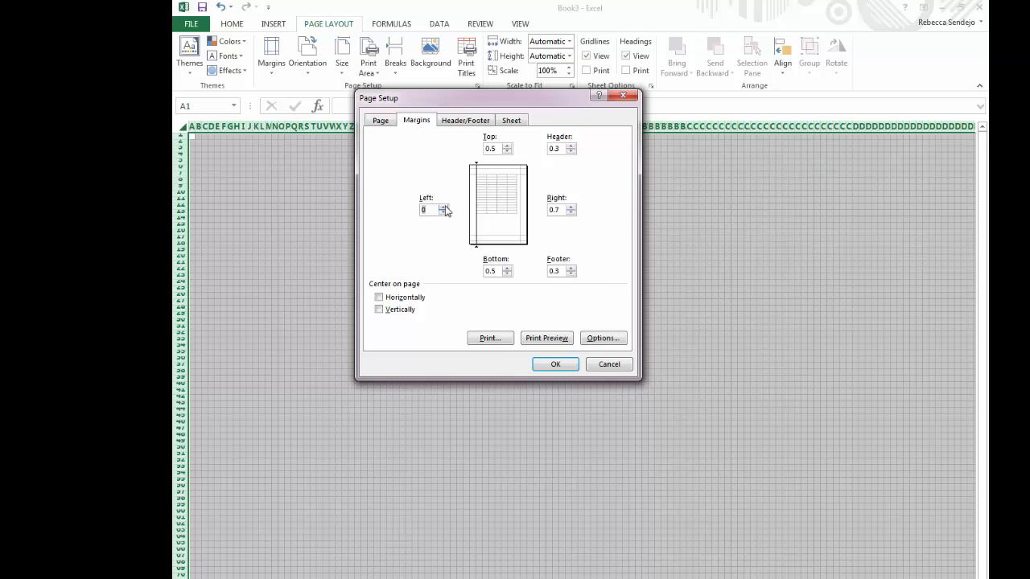
click(444, 206)
click(444, 206)
click(571, 211)
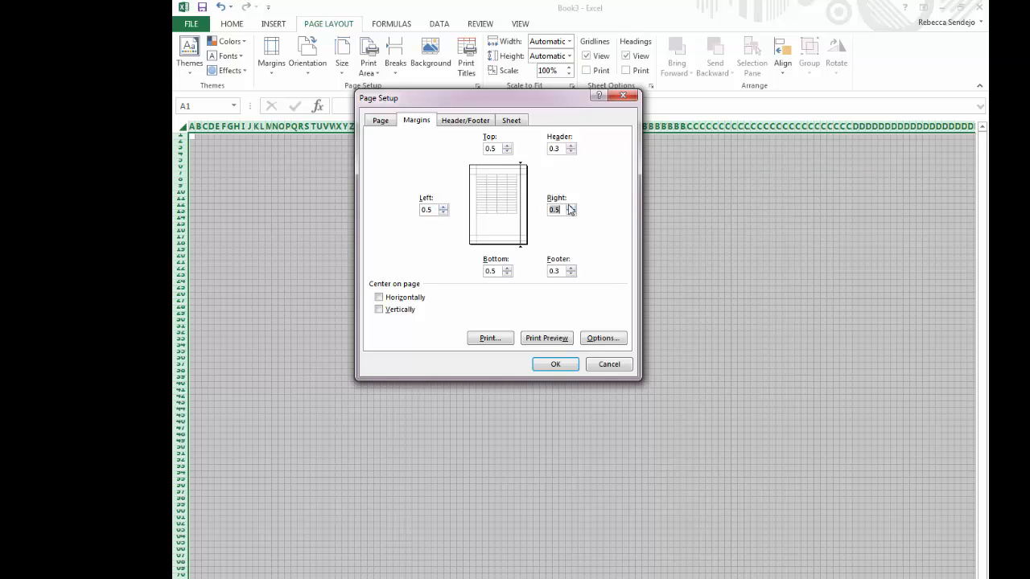
Reduce the header and footer margins to 0
click(571, 152)
click(570, 153)
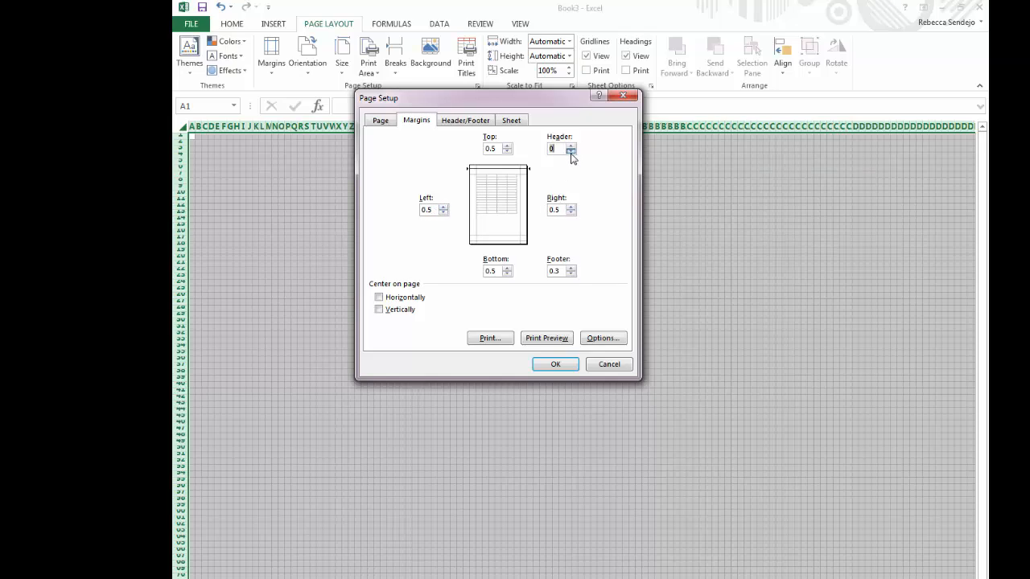
click(570, 274)
click(571, 274)
Set the print scaling to 400% of normal size, apply the page setup and deselect the whole sheet
click(375, 124)
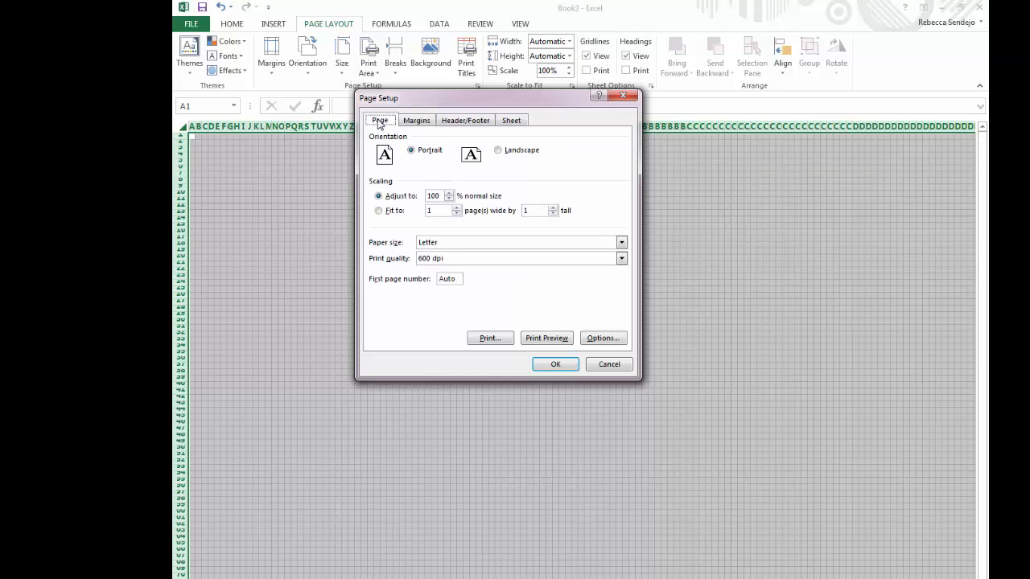
double_click(438, 196)
text(40)
click(555, 365)
click(428, 253)
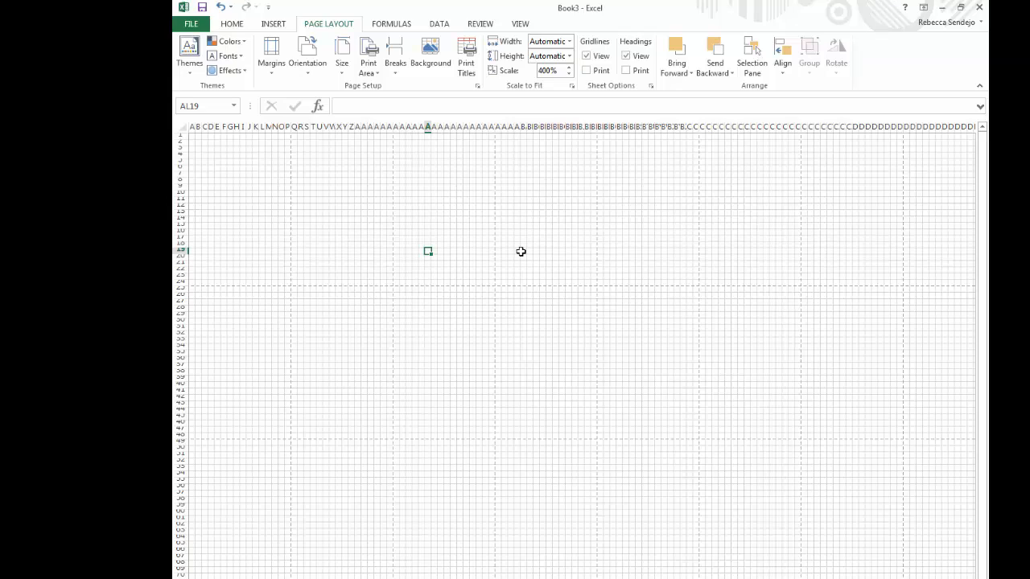
Insert the picture file "large" from the Desktop into the sheet
click(273, 24)
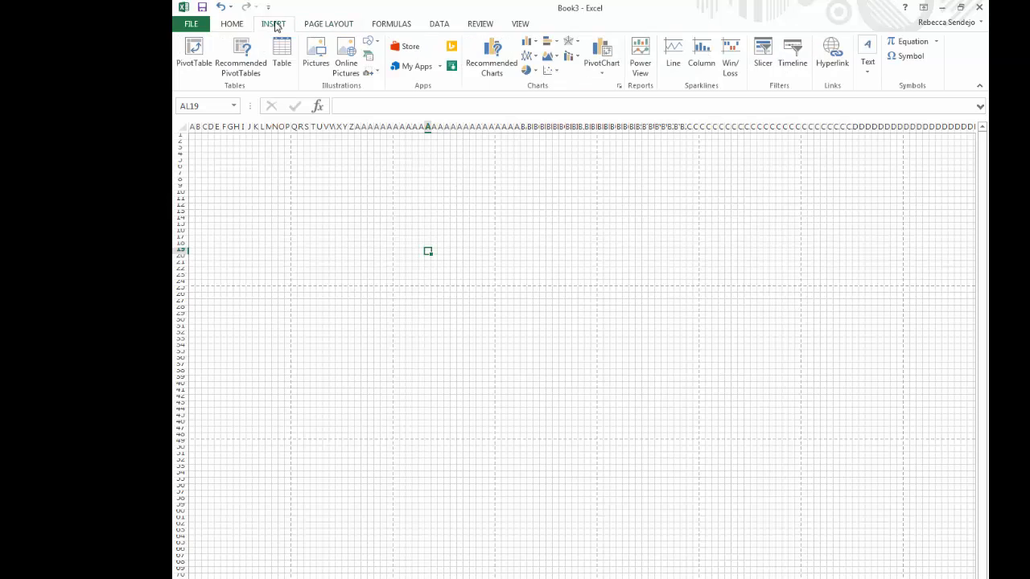
click(315, 58)
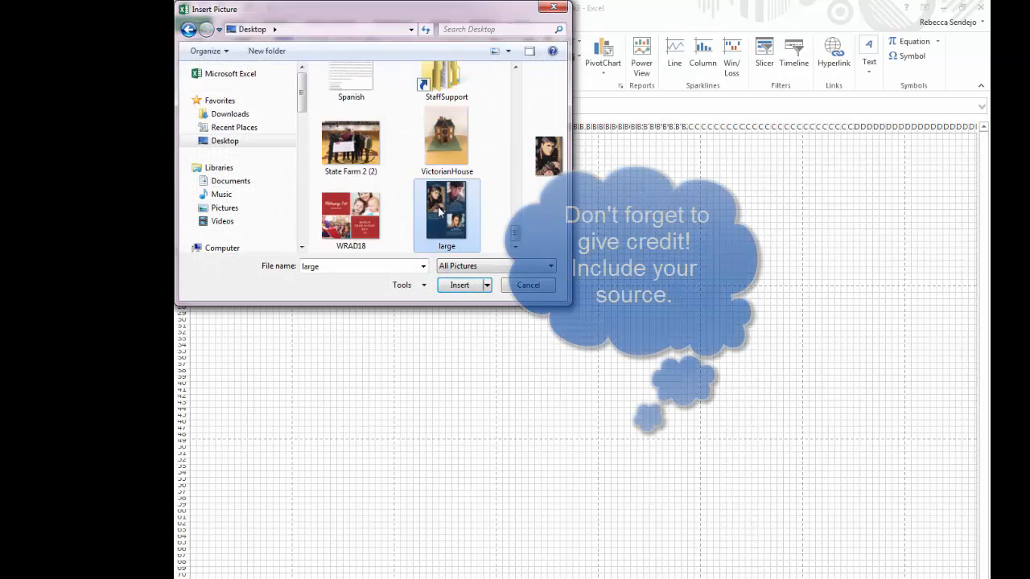
click(459, 287)
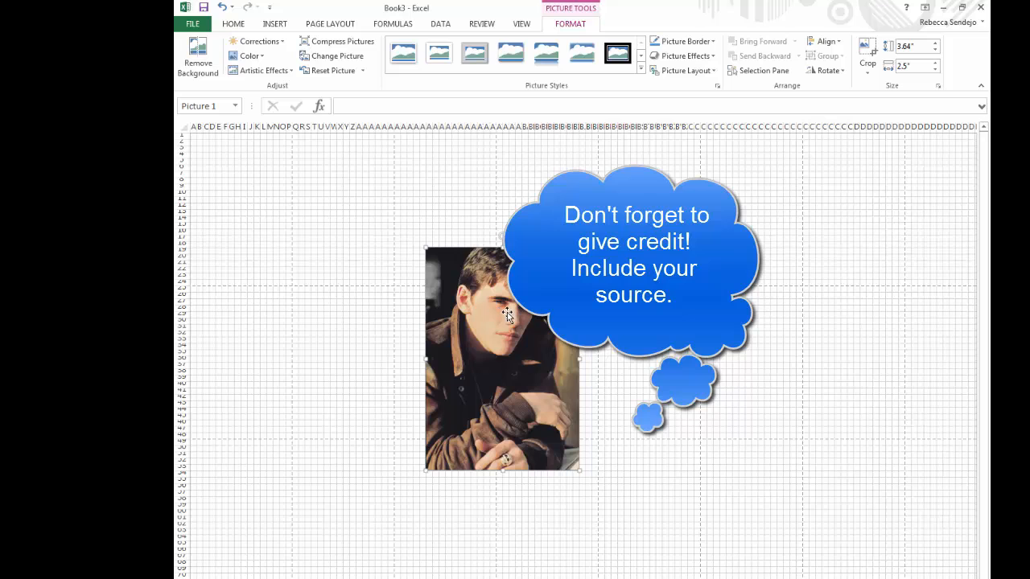
Move the picture near cell A1, widen it to about 4.71 inches and stretch its lower edge down past row 70
drag(445, 288, 270, 202)
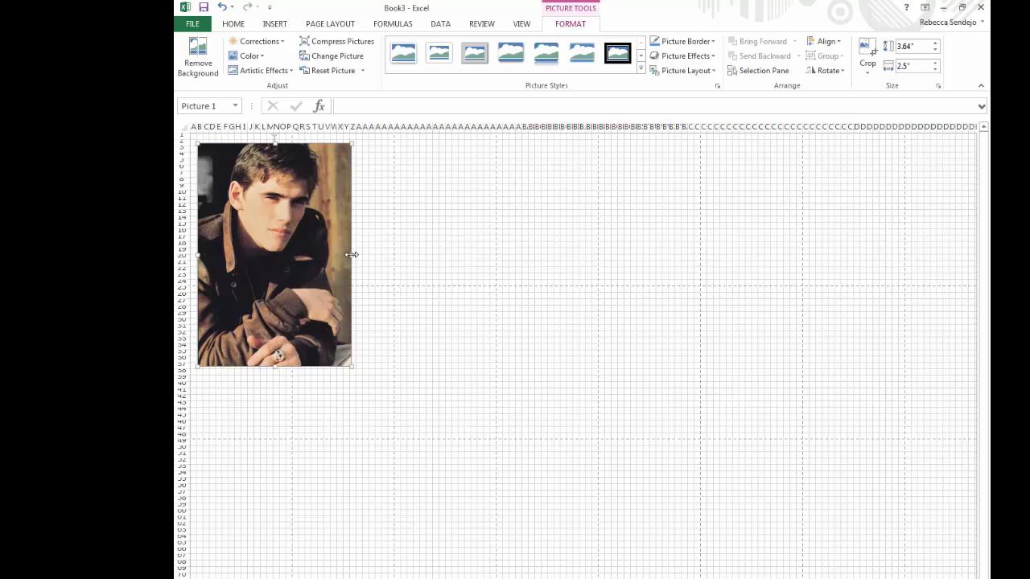
drag(350, 256, 487, 255)
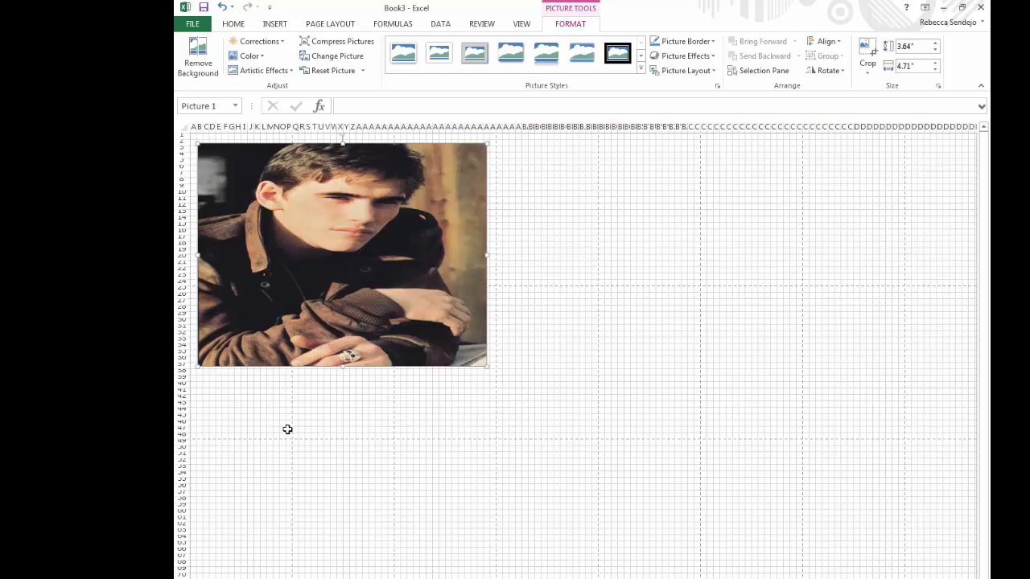
drag(345, 369, 354, 578)
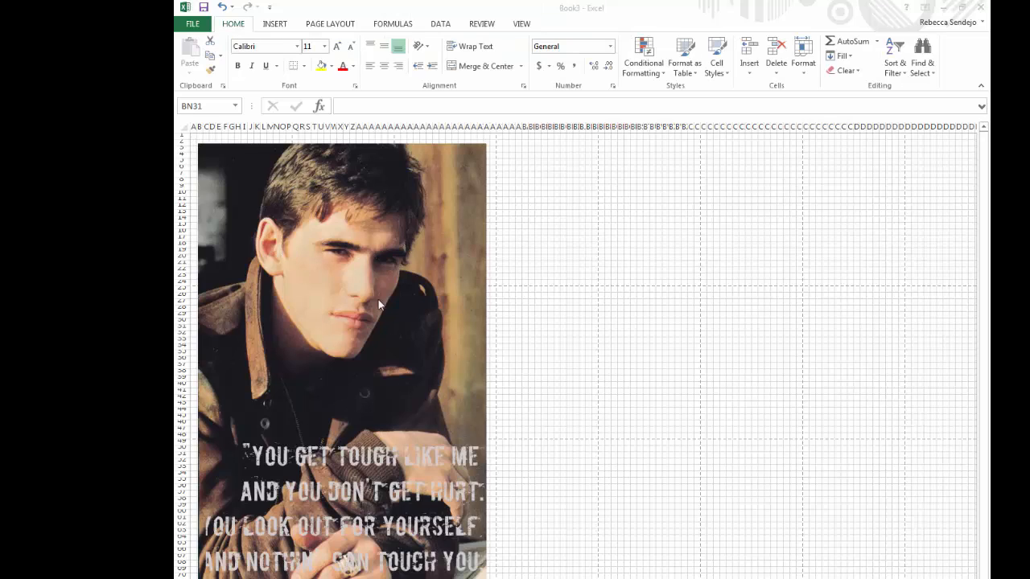
Select the quote text box over the picture and examine the text insertion options such as Text Box and WordArt
click(347, 471)
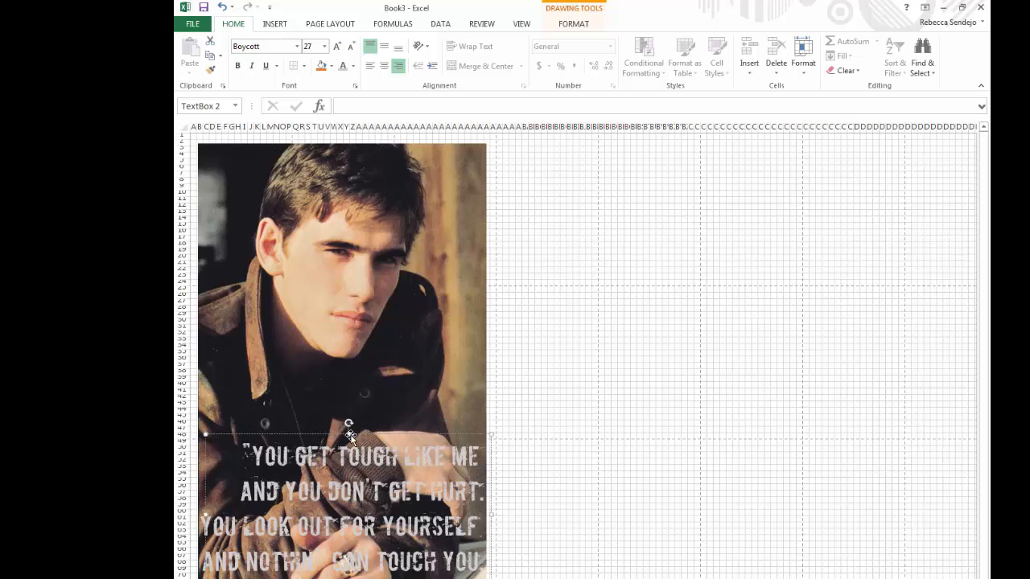
click(275, 26)
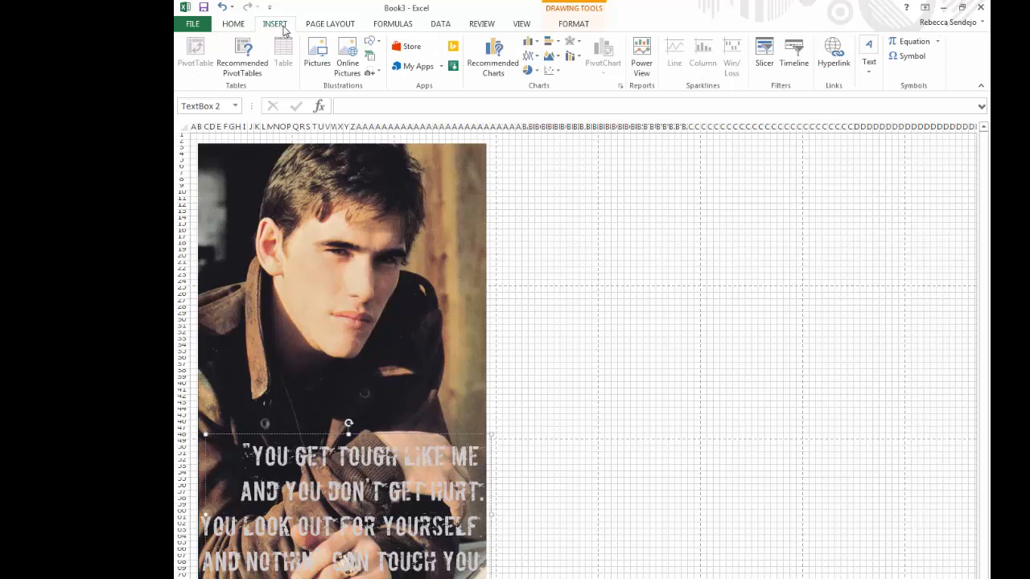
click(872, 72)
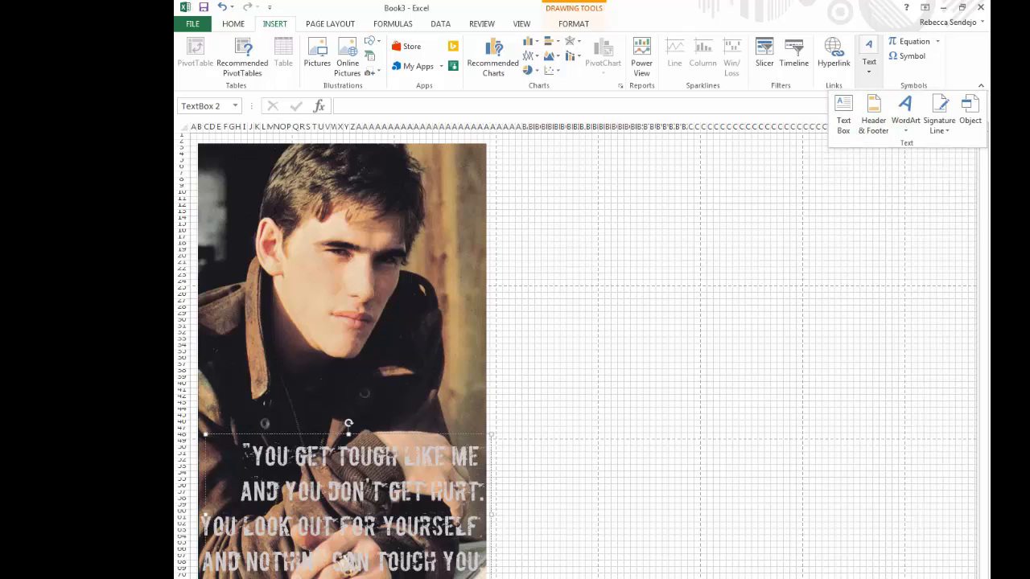
Select the quote's first line, browse the available fonts for it, and leave the text box without choosing one
click(350, 459)
triple_click(355, 460)
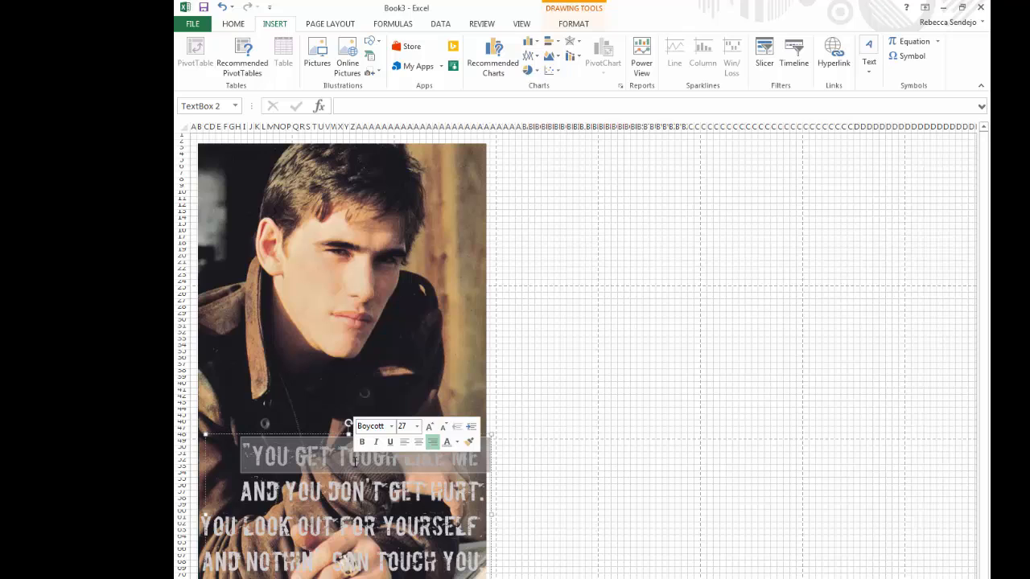
click(391, 427)
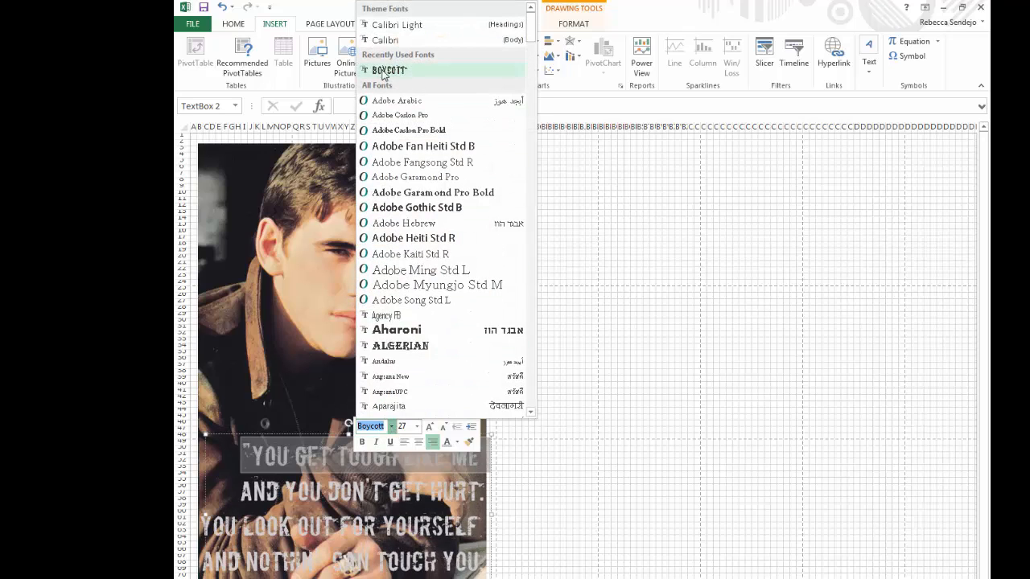
scroll(404, 354, down, 5)
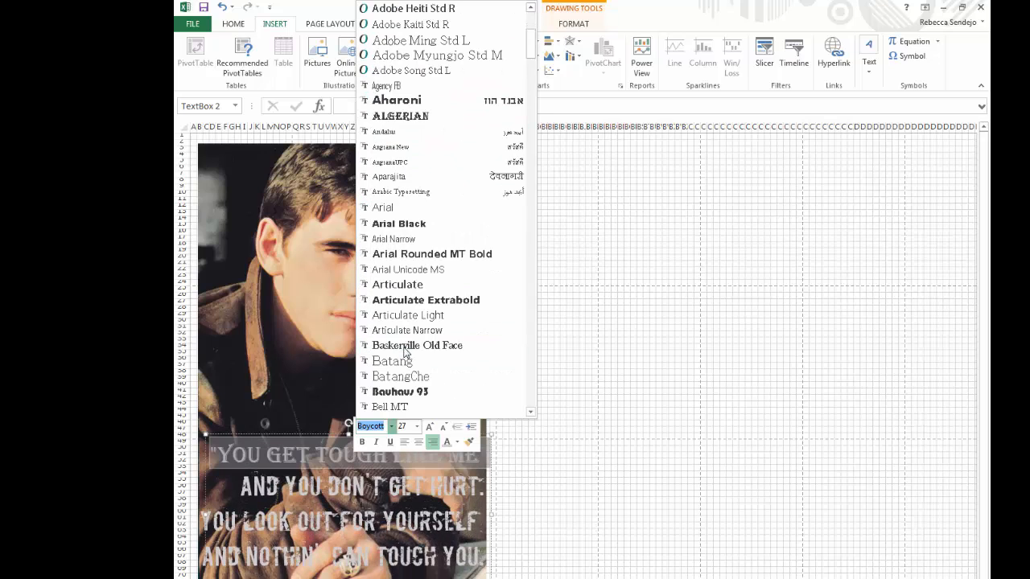
click(533, 505)
click(520, 512)
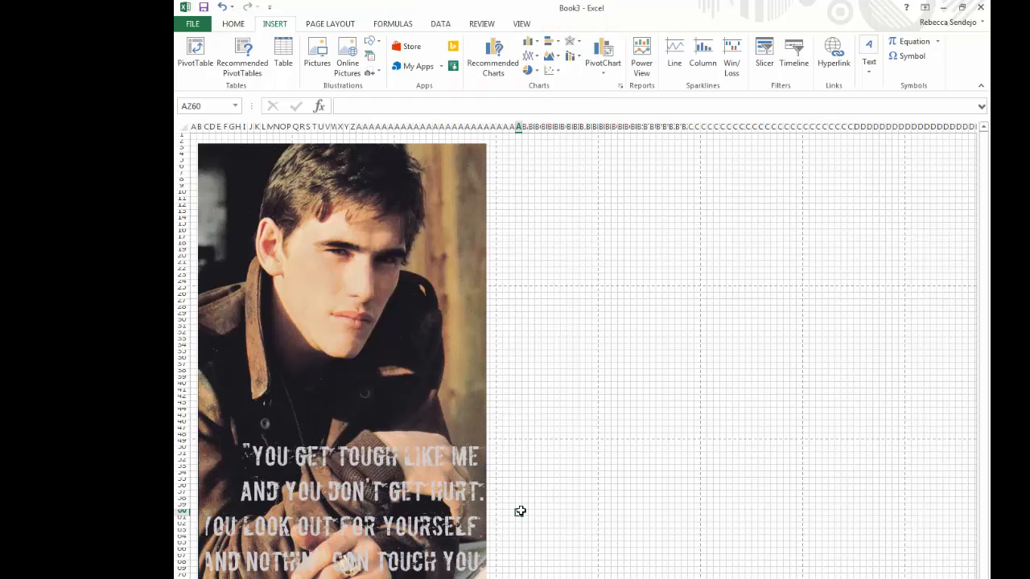